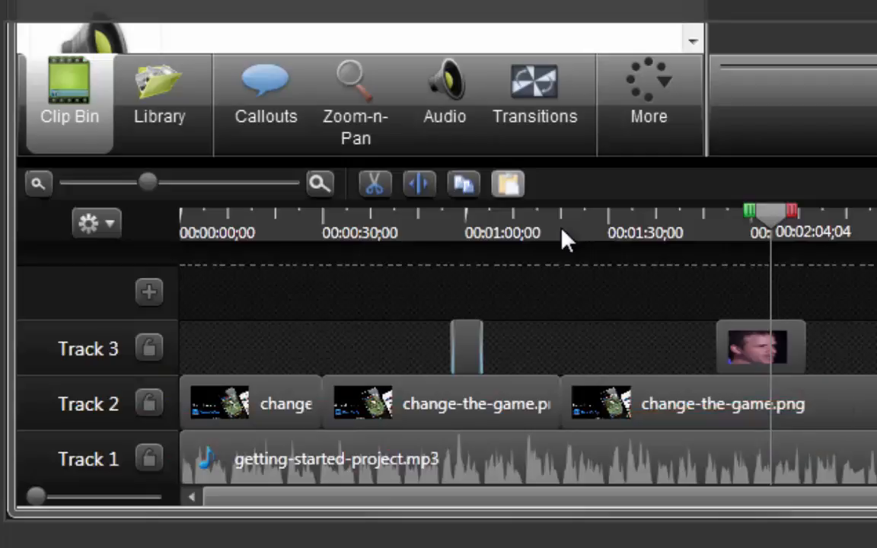
# - Move the second change-the-game.png clip from Track 2 onto a new Track 4, then back to Track 2
pyautogui.click(472, 229)
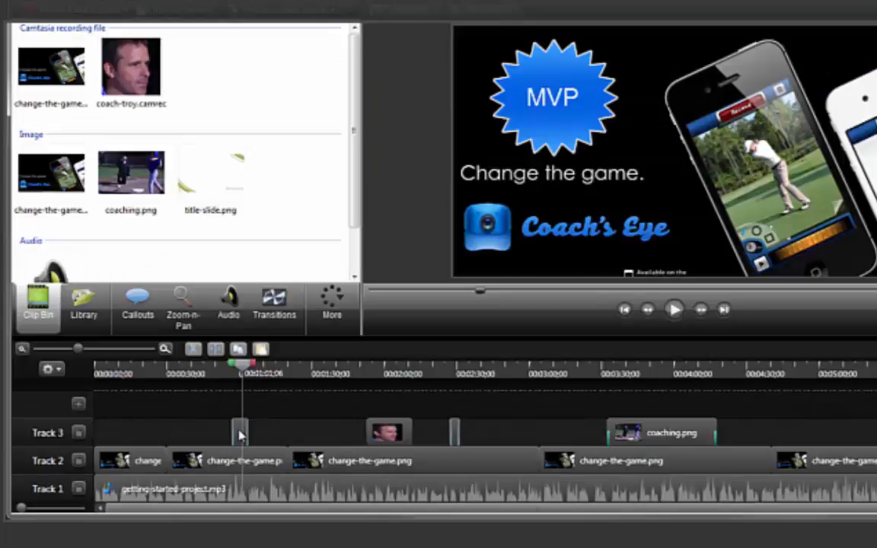
pyautogui.click(470, 353)
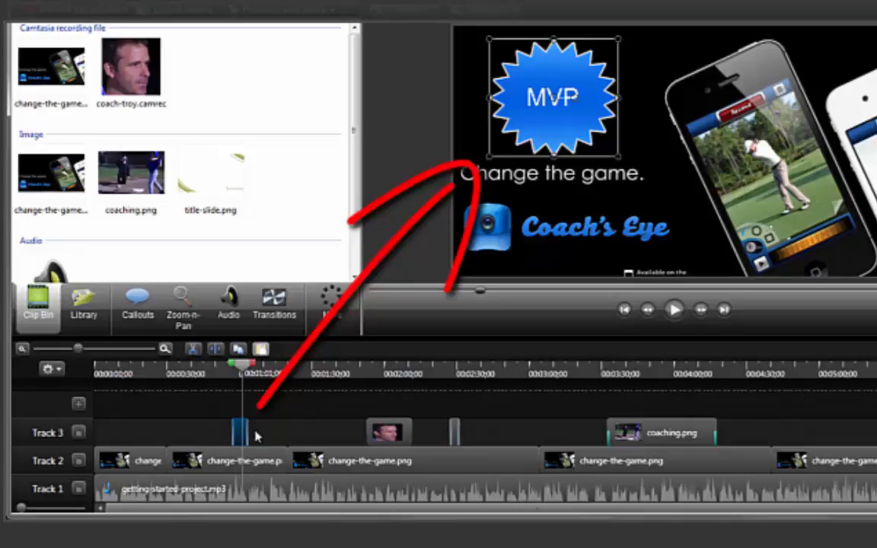
pyautogui.click(229, 457)
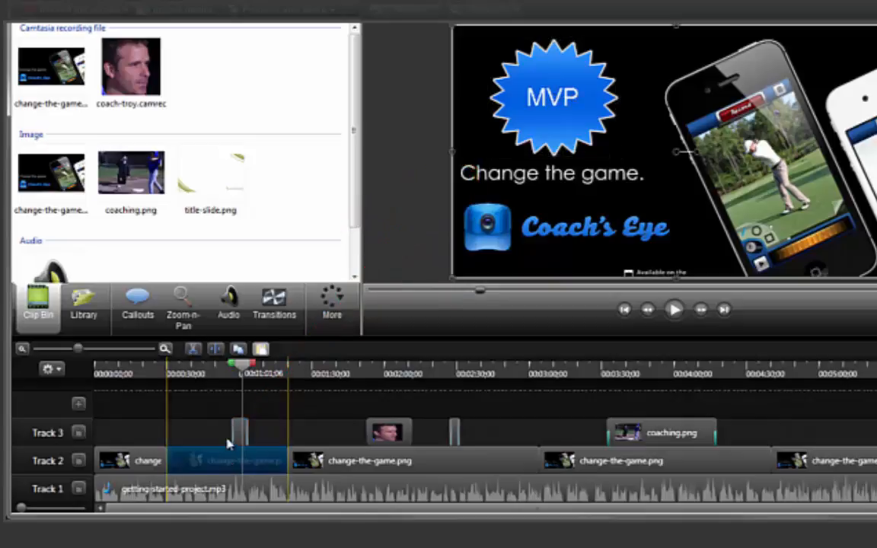
pyautogui.moveTo(228, 446); pyautogui.dragTo(231, 418)
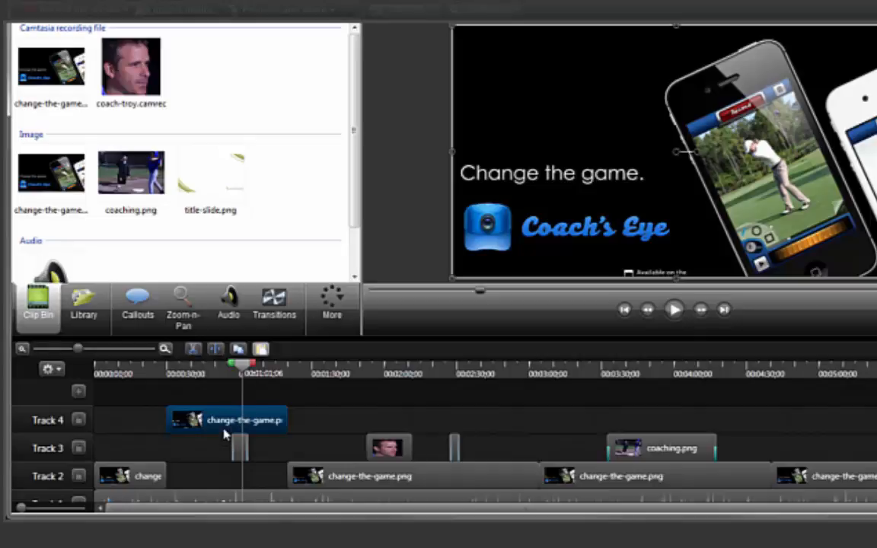
pyautogui.moveTo(226, 420); pyautogui.dragTo(225, 476)
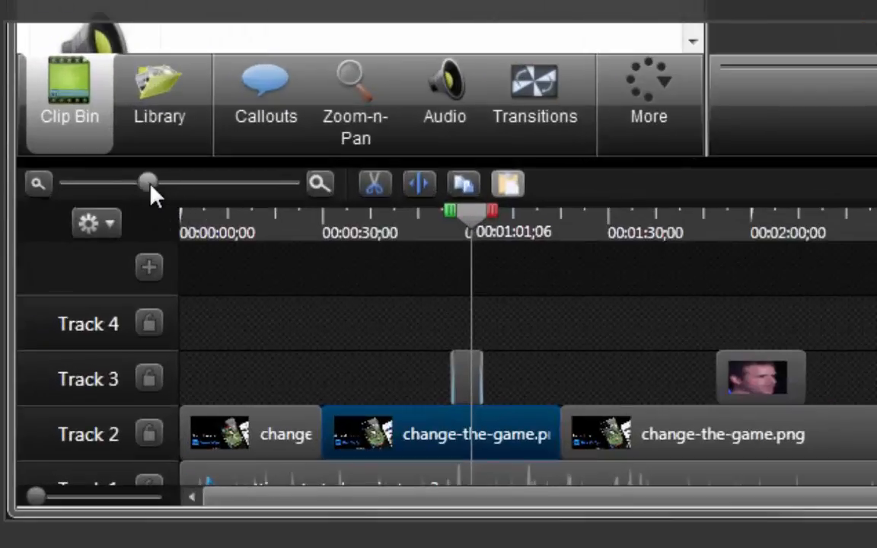
# - Place coaching.png on a new Track 5 starting around 1:15 and stretch it to about 30 seconds long
pyautogui.moveTo(150, 188)
pyautogui.mouseDown()
pyautogui.moveTo(180, 194)
pyautogui.moveTo(153, 187)
pyautogui.mouseUp()
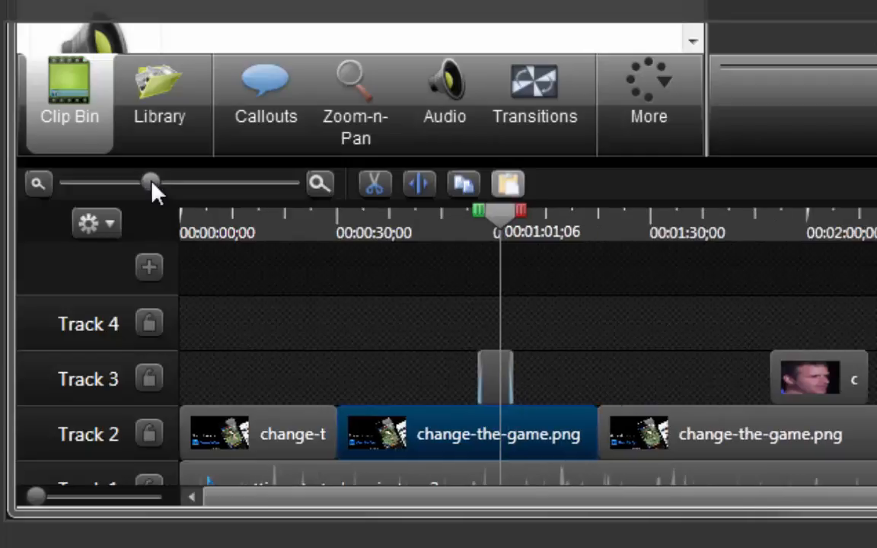
pyautogui.click(242, 373)
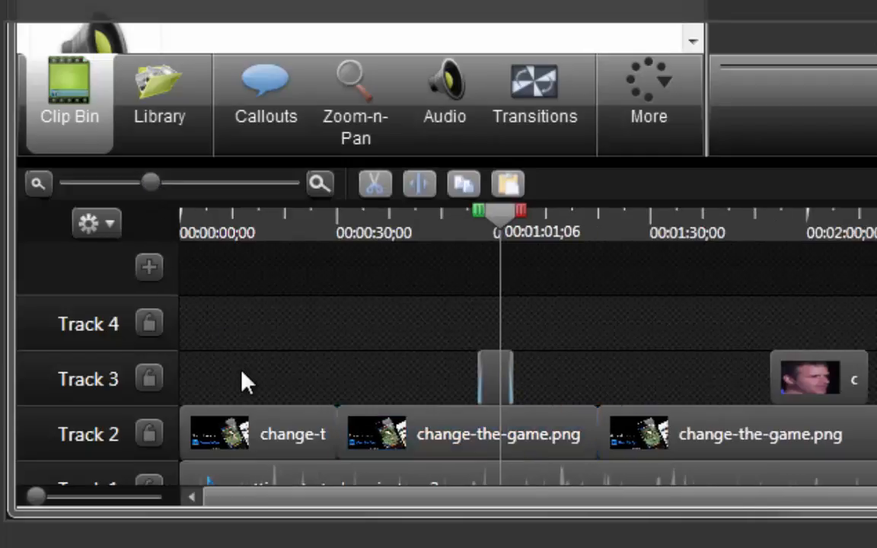
pyautogui.scroll(-1, 243, 374)
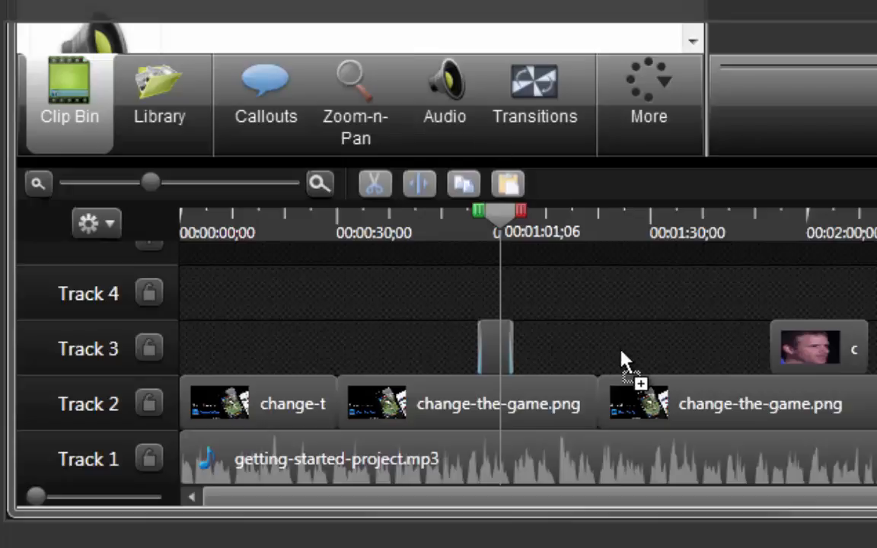
pyautogui.moveTo(623, 360); pyautogui.dragTo(583, 265)
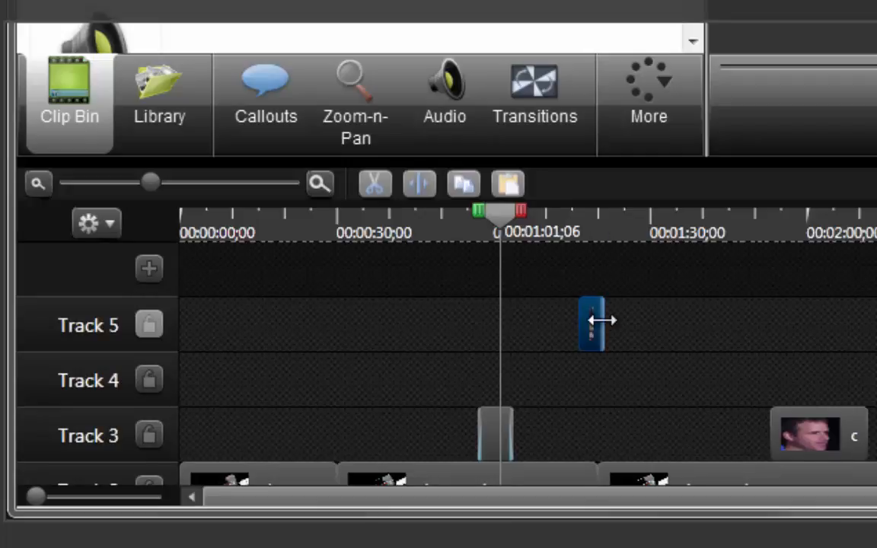
pyautogui.moveTo(602, 321); pyautogui.dragTo(573, 323)
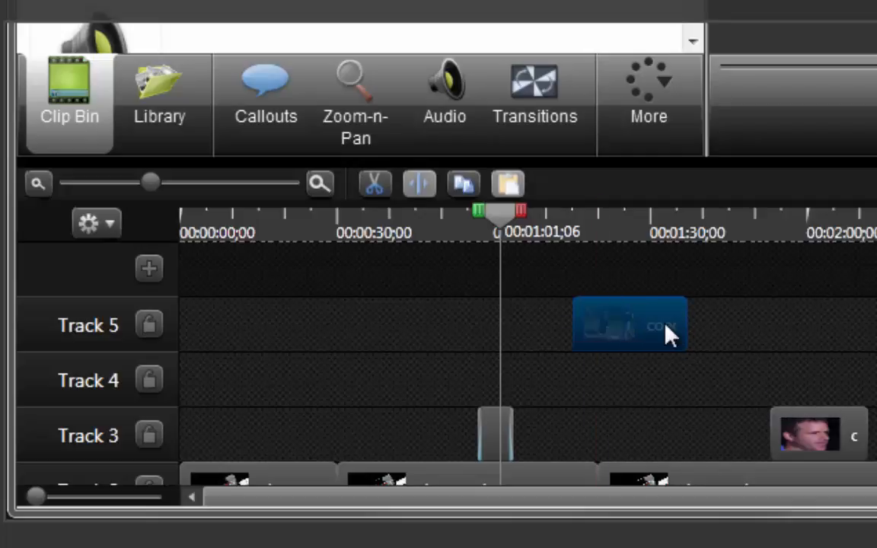
pyautogui.moveTo(683, 320); pyautogui.dragTo(723, 321)
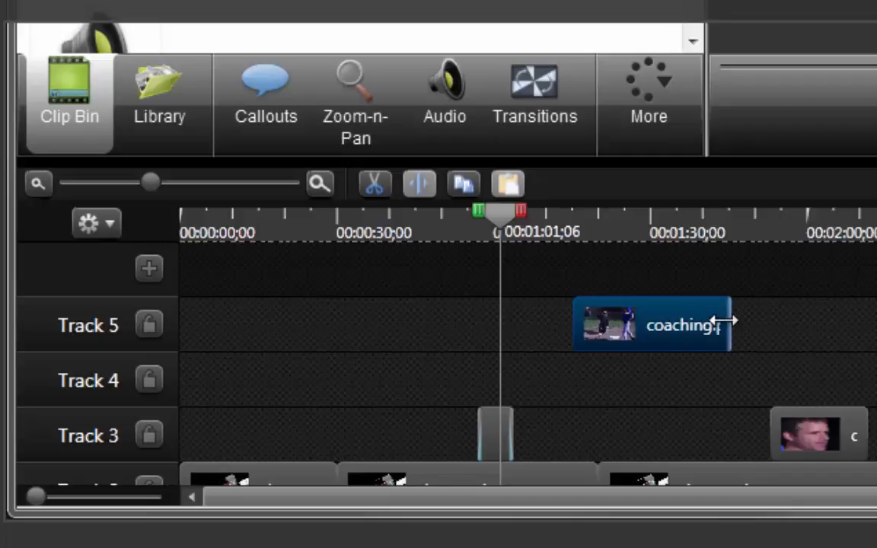
# - Play back the timeline around the one-minute mark to preview the arrangement
pyautogui.click(697, 391)
pyautogui.scroll(-3, 560, 409)
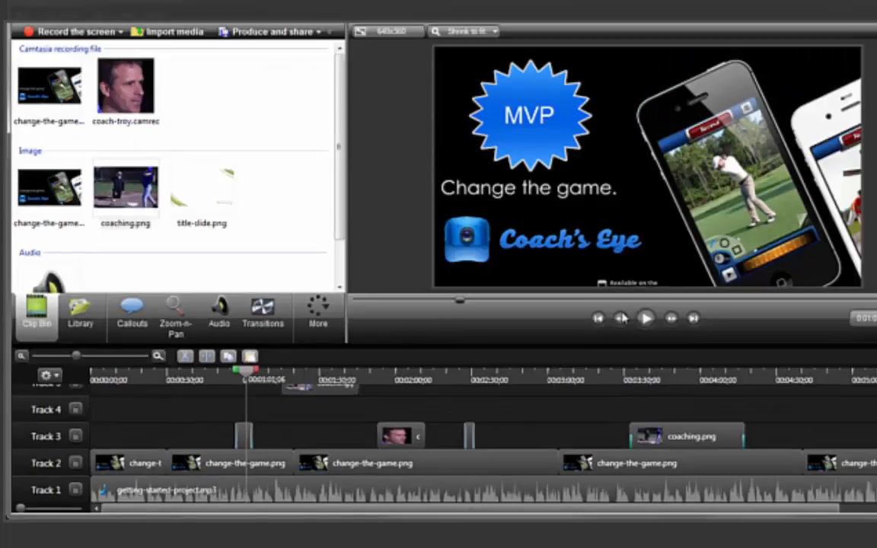
pyautogui.click(645, 319)
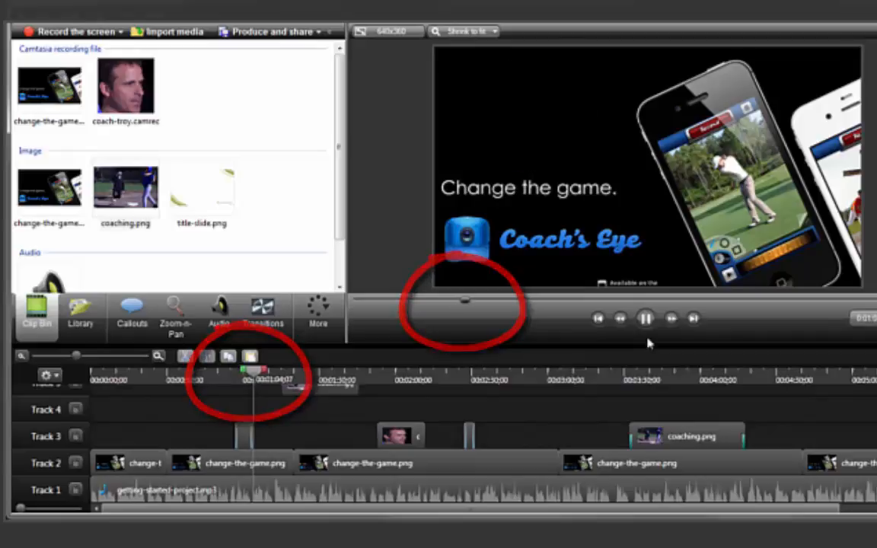
pyautogui.click(644, 318)
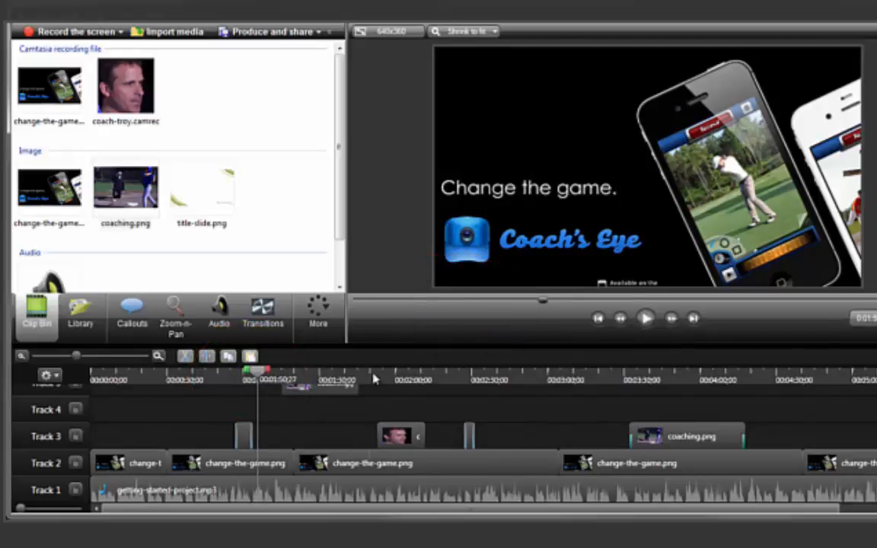
pyautogui.moveTo(327, 377); pyautogui.dragTo(374, 379)
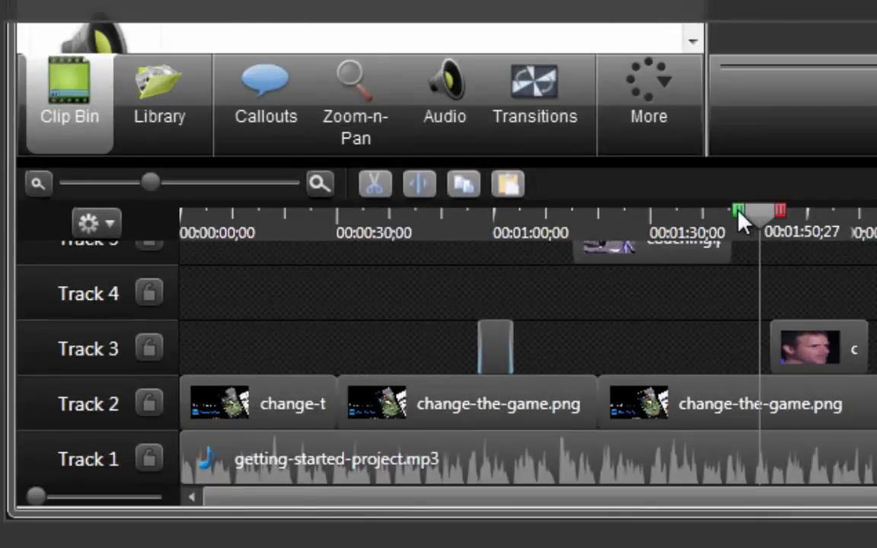
# - Mark a timeline selection from 1:31;11 to about 2:00 and lock Track 2
pyautogui.moveTo(742, 221); pyautogui.dragTo(644, 225)
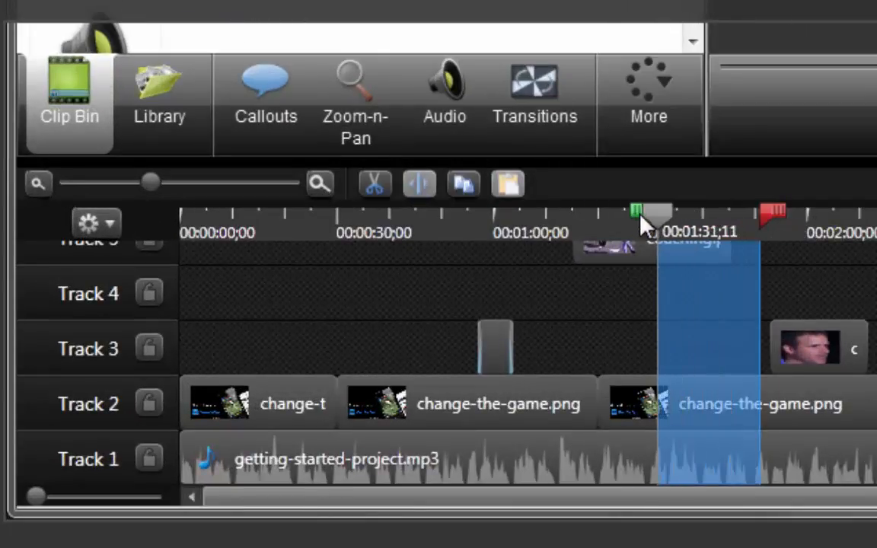
pyautogui.moveTo(765, 213); pyautogui.dragTo(812, 214)
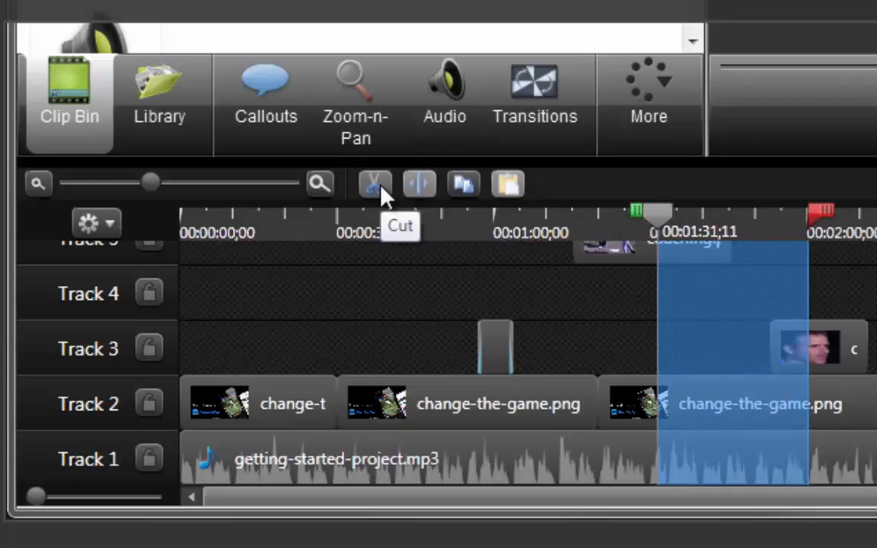
pyautogui.click(153, 406)
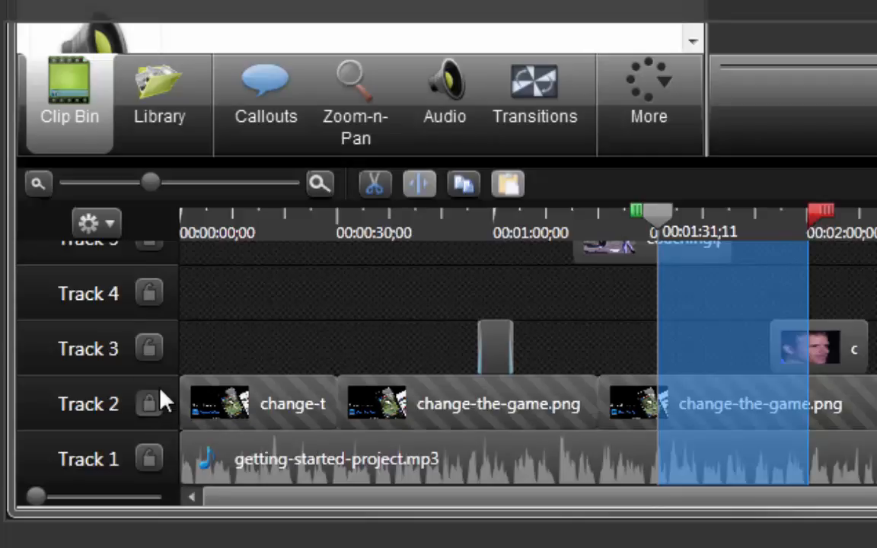
# - Cut the selected time range from the unlocked tracks, then undo the cut
pyautogui.click(372, 191)
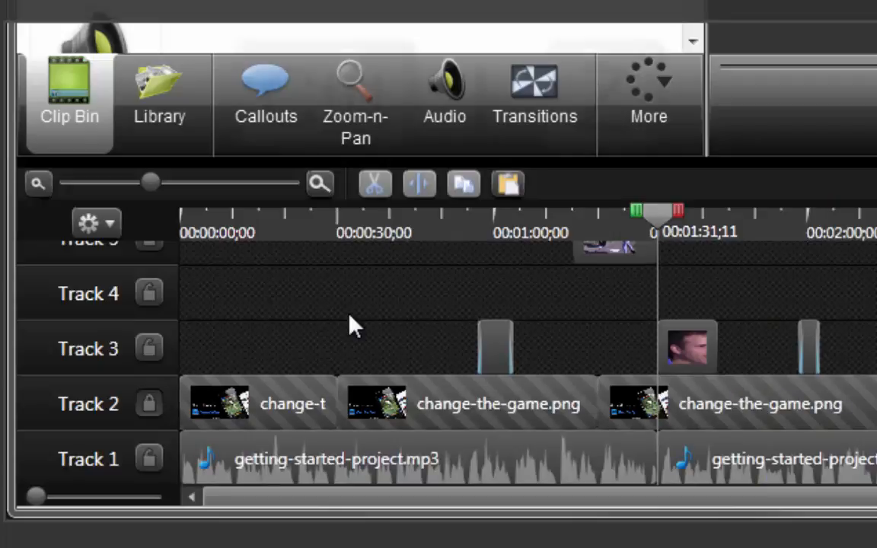
pyautogui.hotkey('ctrl', 'z')
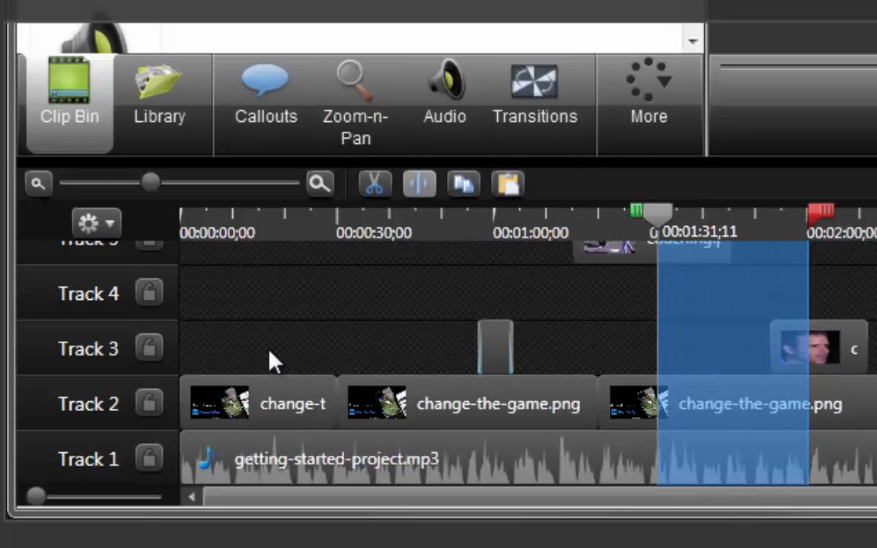
# - Add the Callout - Banner 4 item from the Library's Calling Lights theme to Track 3 at about 0:42
pyautogui.click(652, 227)
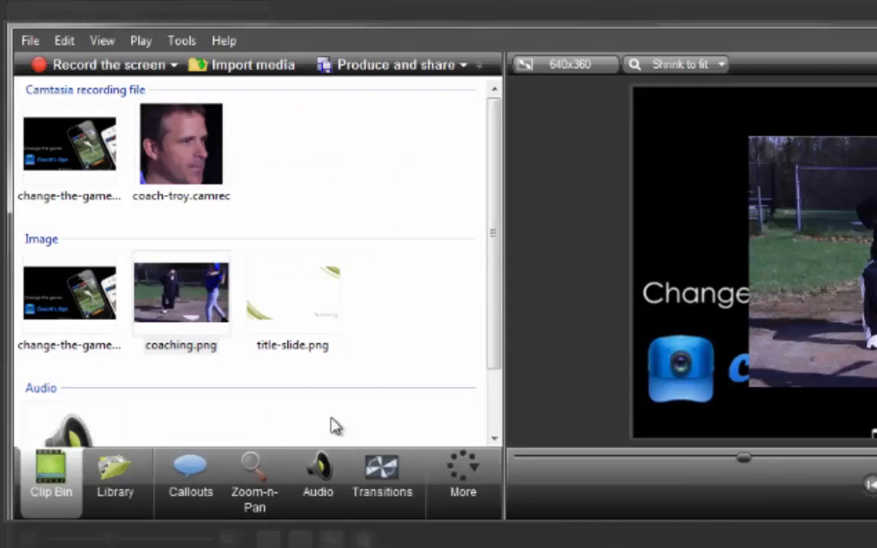
pyautogui.moveTo(489, 318); pyautogui.dragTo(495, 286)
pyautogui.click(447, 313)
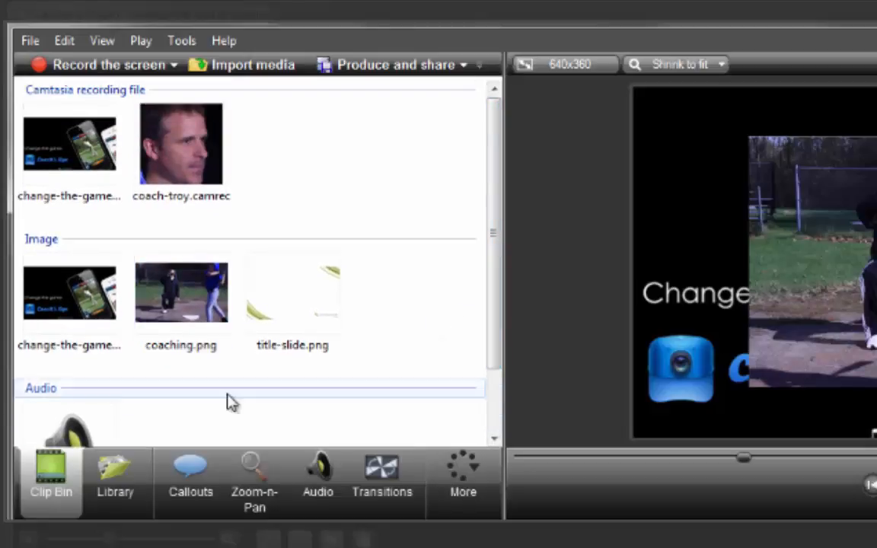
pyautogui.click(121, 472)
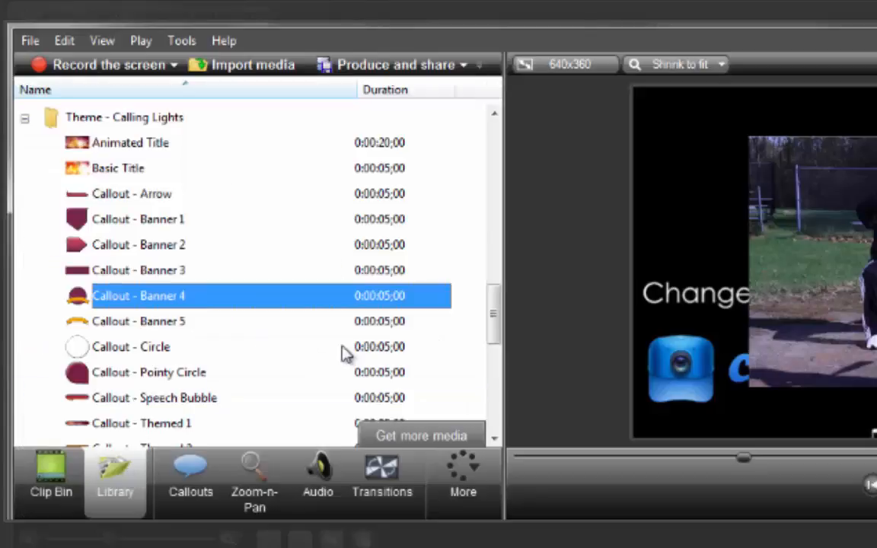
pyautogui.moveTo(494, 323)
pyautogui.mouseDown()
pyautogui.moveTo(495, 219)
pyautogui.moveTo(495, 318)
pyautogui.mouseUp()
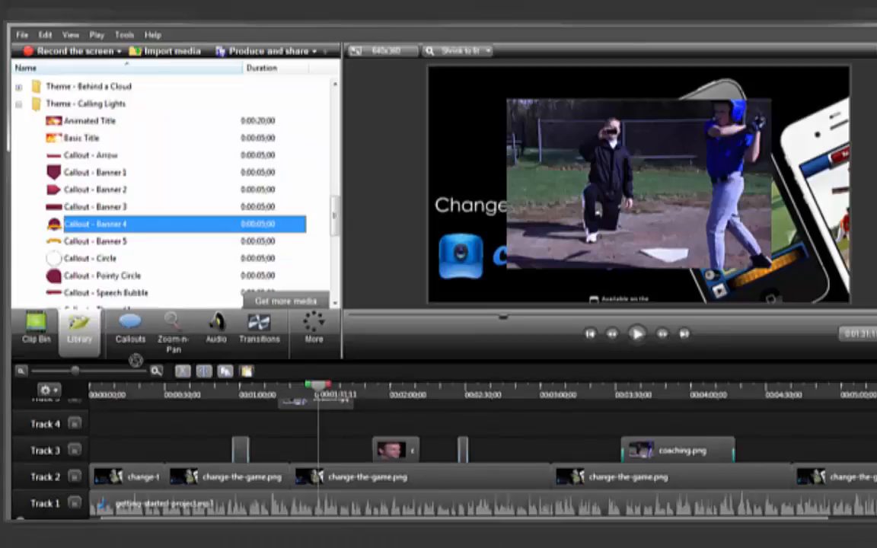
pyautogui.moveTo(135, 359); pyautogui.dragTo(195, 450)
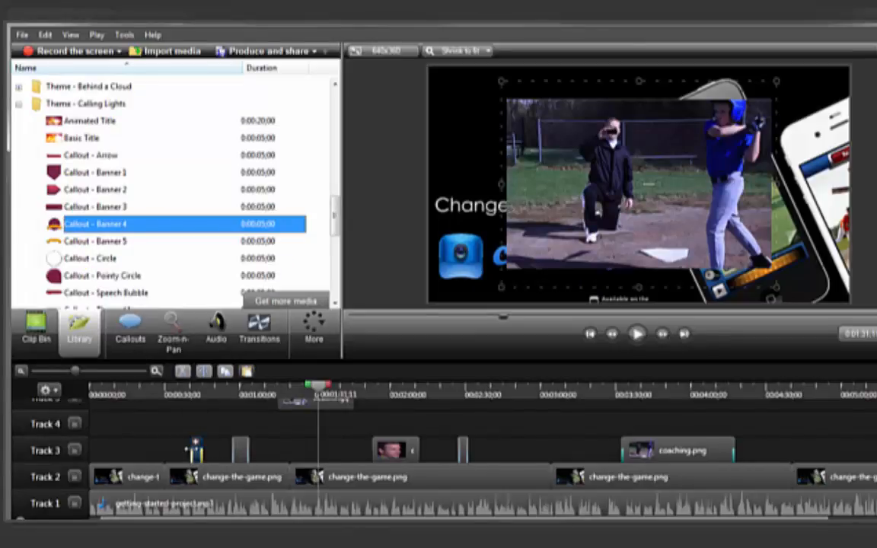
# - Shrink the banner callout into the upper-left corner of the canvas, above the Change the game text
pyautogui.moveTo(318, 387); pyautogui.dragTo(197, 389)
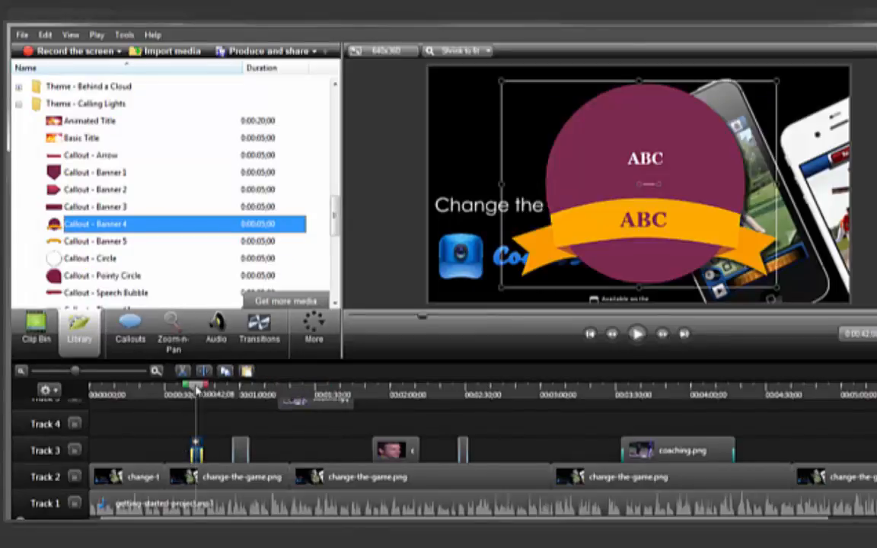
pyautogui.moveTo(776, 287); pyautogui.dragTo(536, 177)
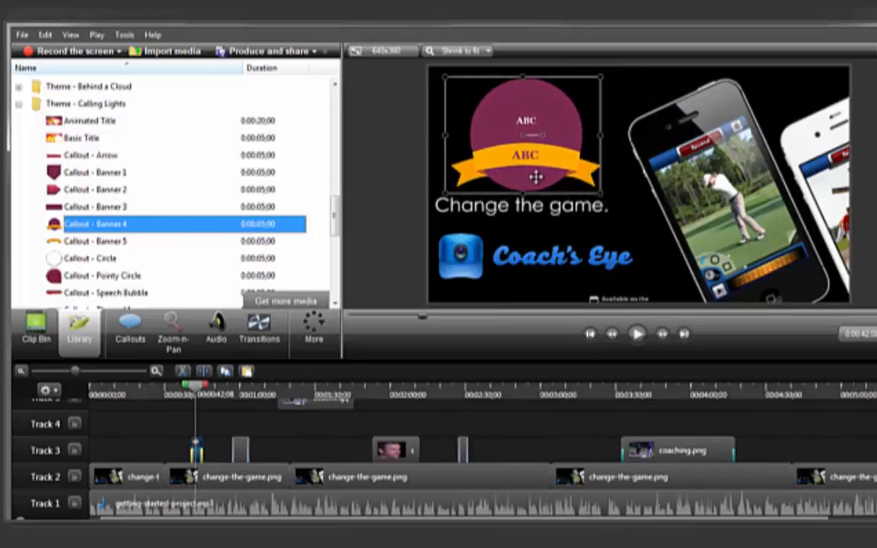
# - Change the callout's banner text to All-Star
pyautogui.doubleClick(476, 143)
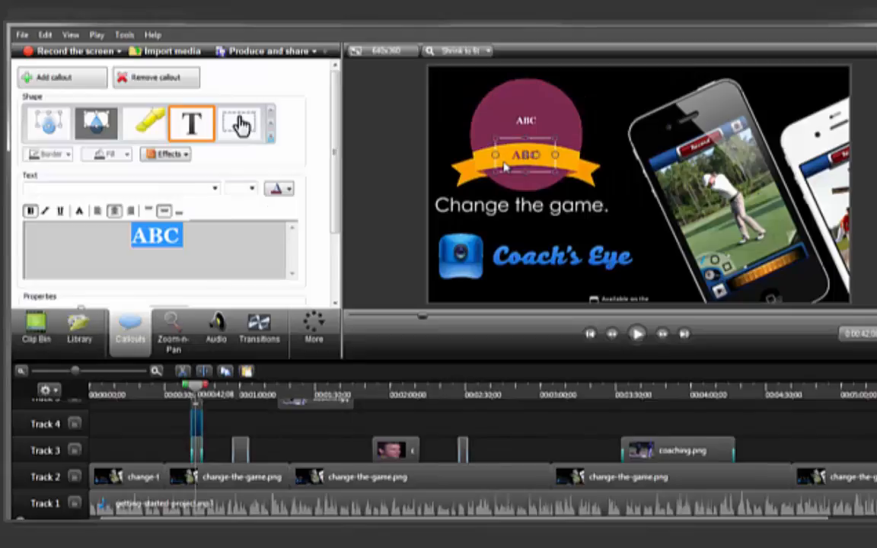
pyautogui.write('All-Star')
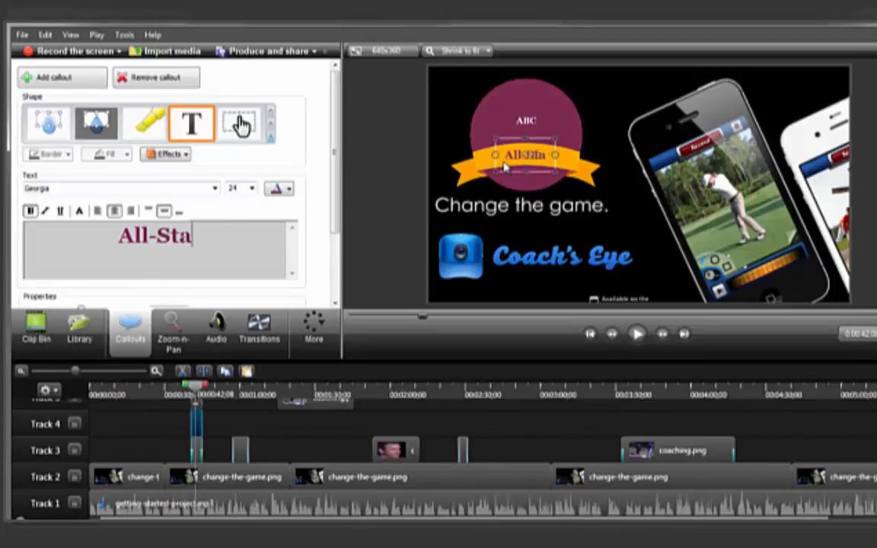
pyautogui.click(290, 189)
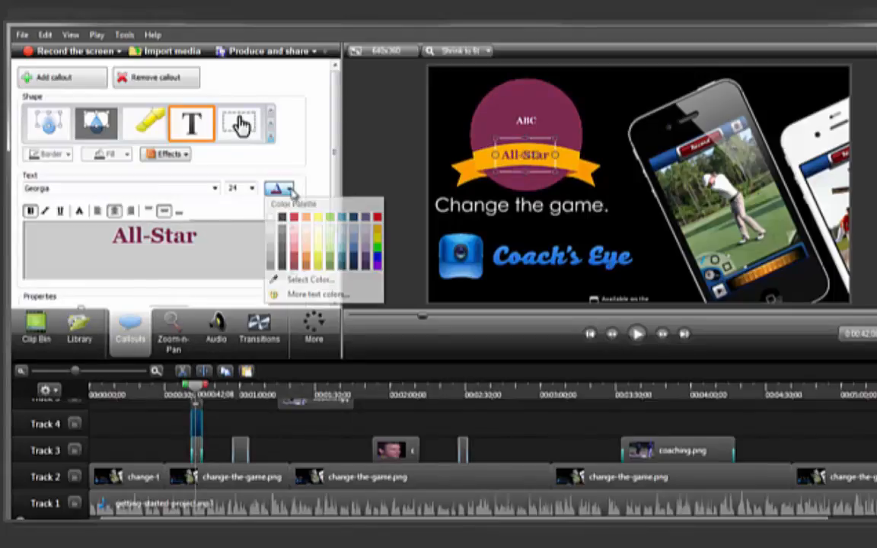
pyautogui.click(400, 188)
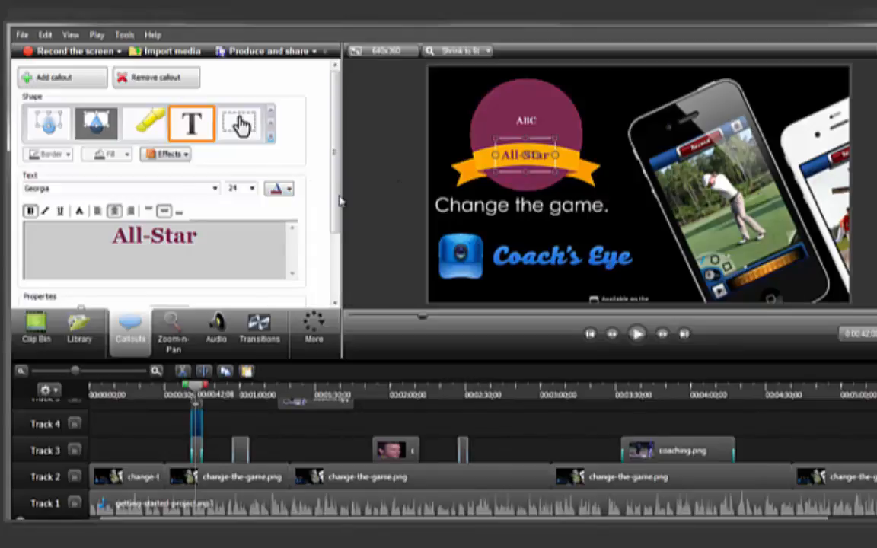
# - Browse the callout shape gallery, then the Captions and Quizzing panels
pyautogui.click(270, 141)
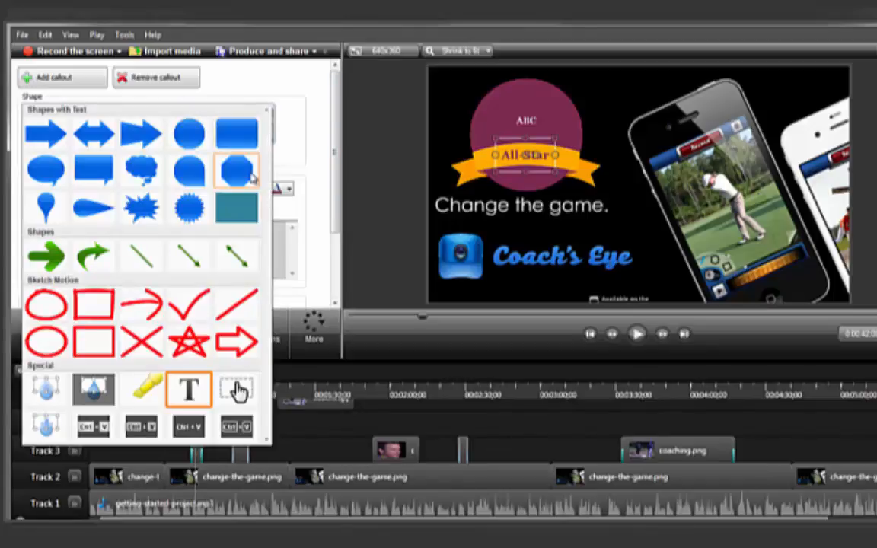
pyautogui.click(316, 162)
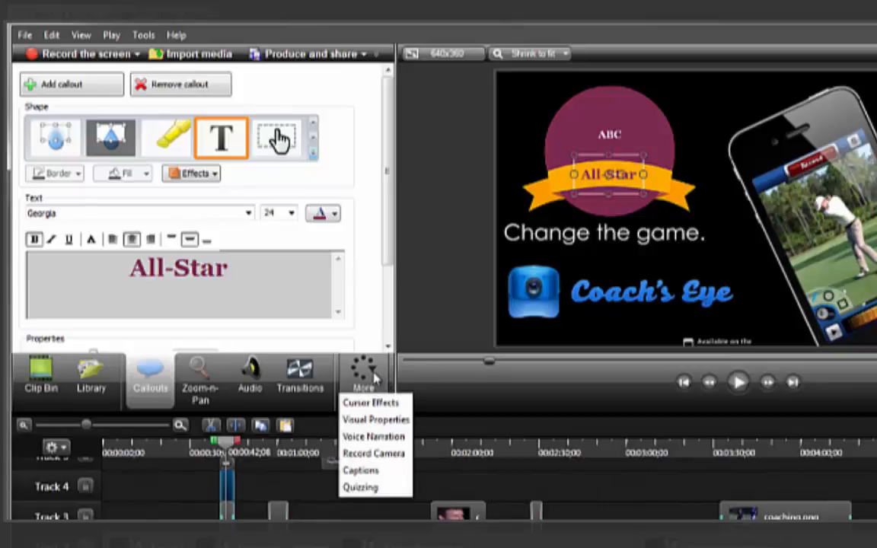
pyautogui.click(377, 472)
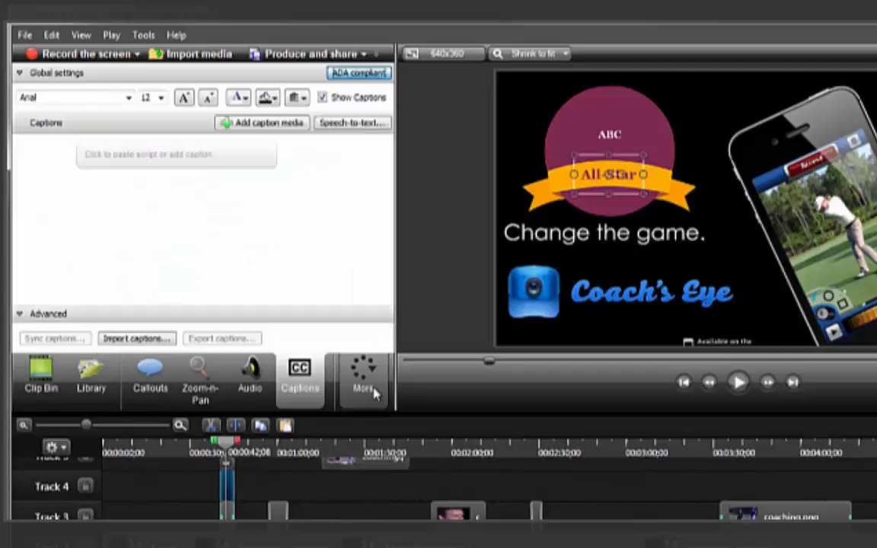
pyautogui.click(366, 375)
pyautogui.click(365, 487)
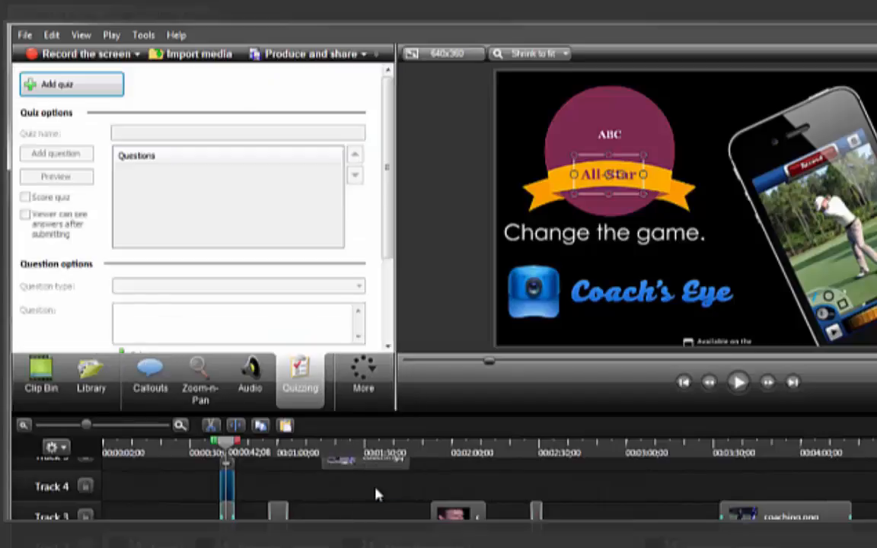
# - Add a Fade through black transition between the first two change-the-game.png clips on Track 2
pyautogui.click(362, 384)
pyautogui.click(367, 403)
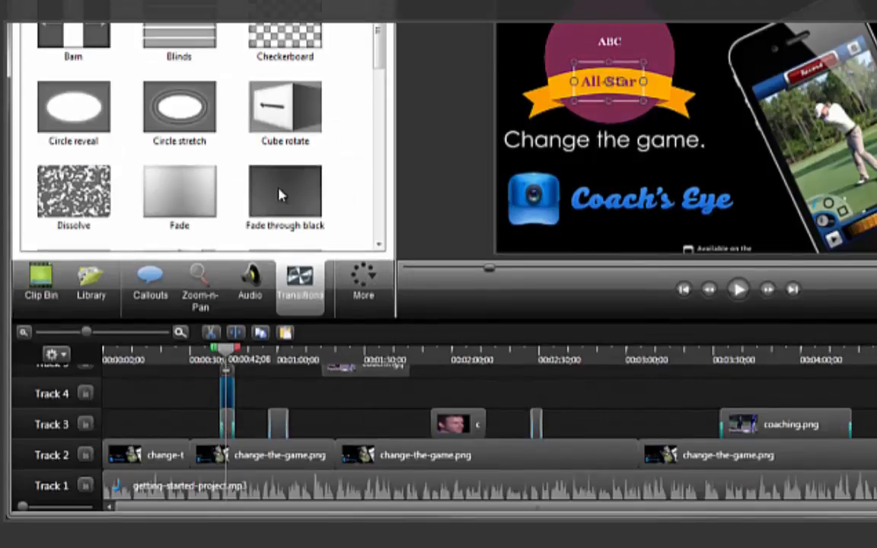
pyautogui.moveTo(280, 195); pyautogui.dragTo(189, 457)
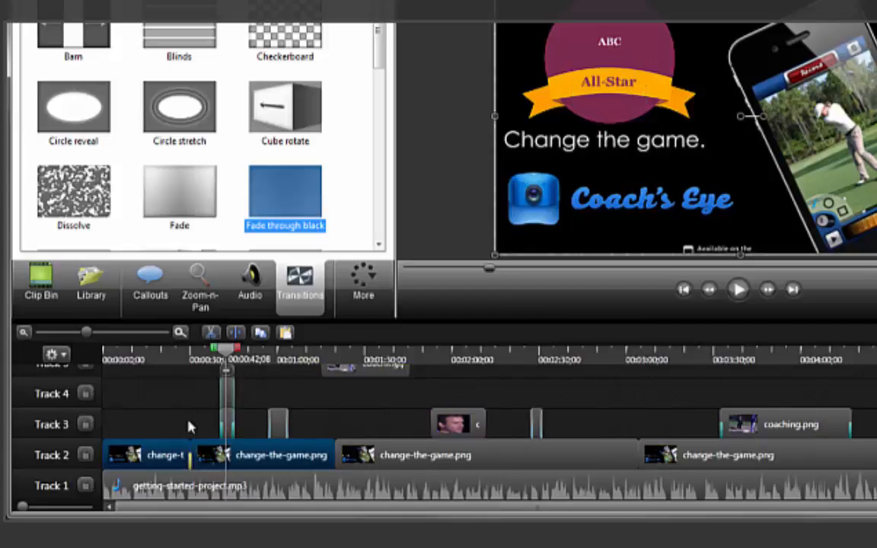
pyautogui.click(191, 428)
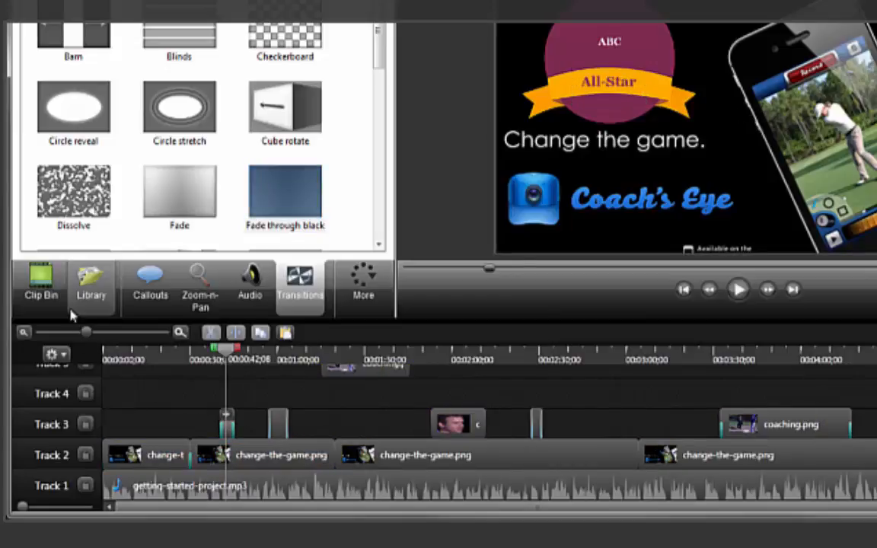
# - Step through the Production Wizard with Custom production settings and MP4 Flash/HTML5 player to its Options tab, then cancel it
pyautogui.click(49, 284)
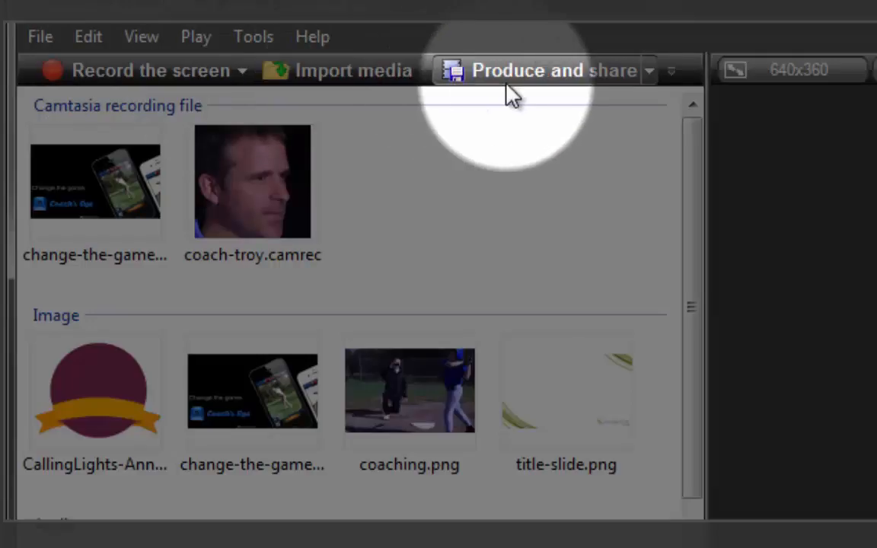
pyautogui.click(548, 73)
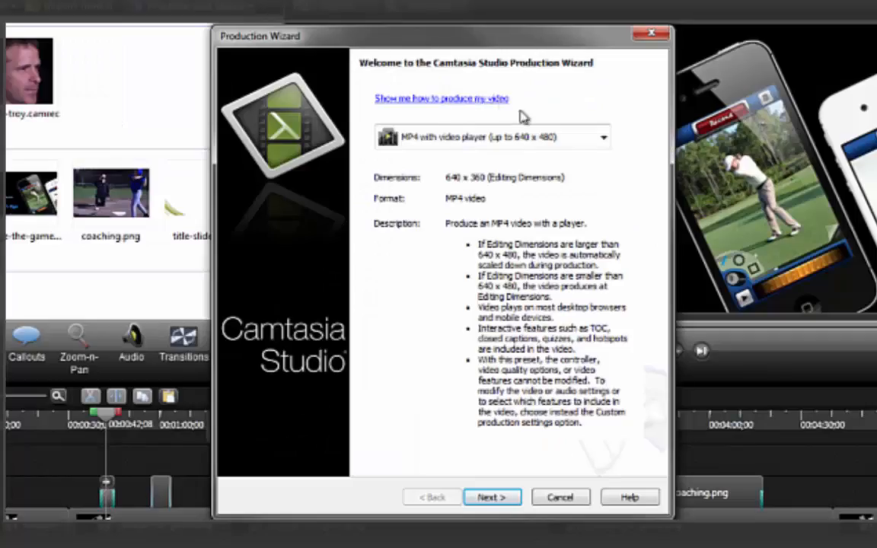
pyautogui.click(604, 139)
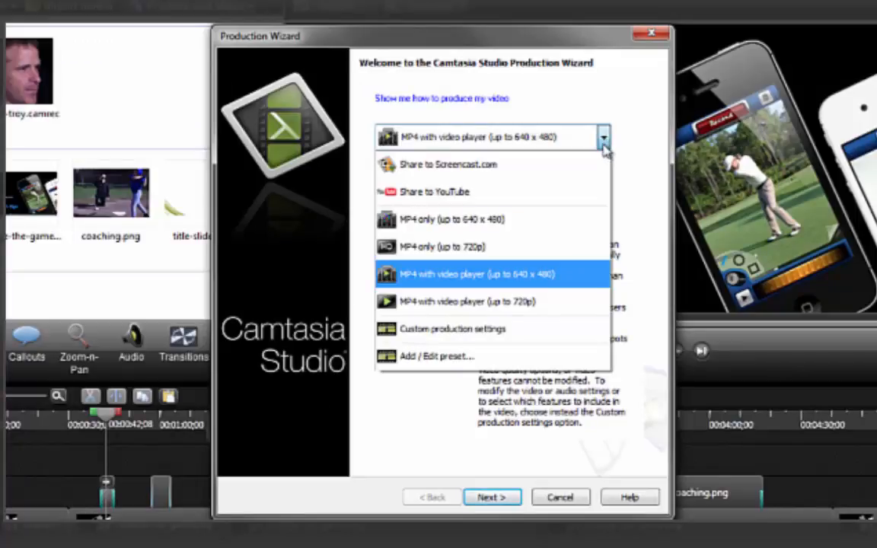
pyautogui.click(569, 332)
pyautogui.click(490, 498)
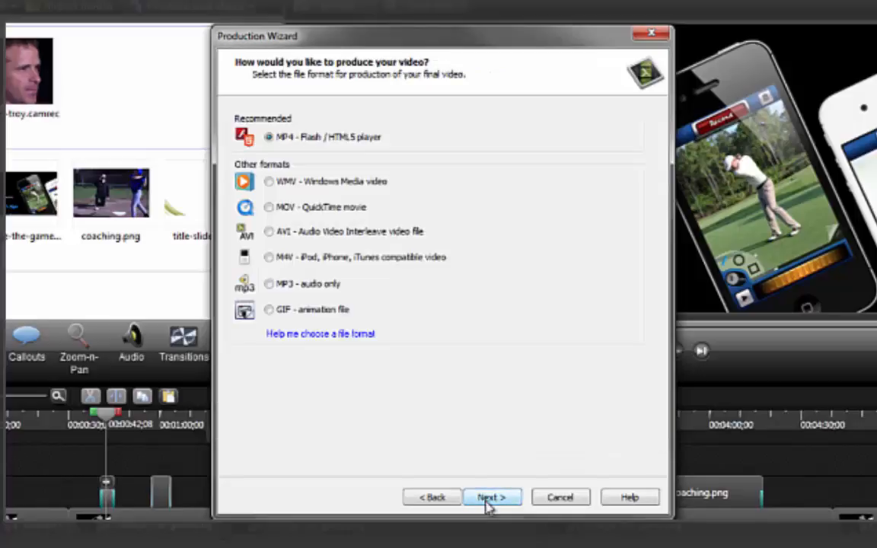
pyautogui.click(489, 505)
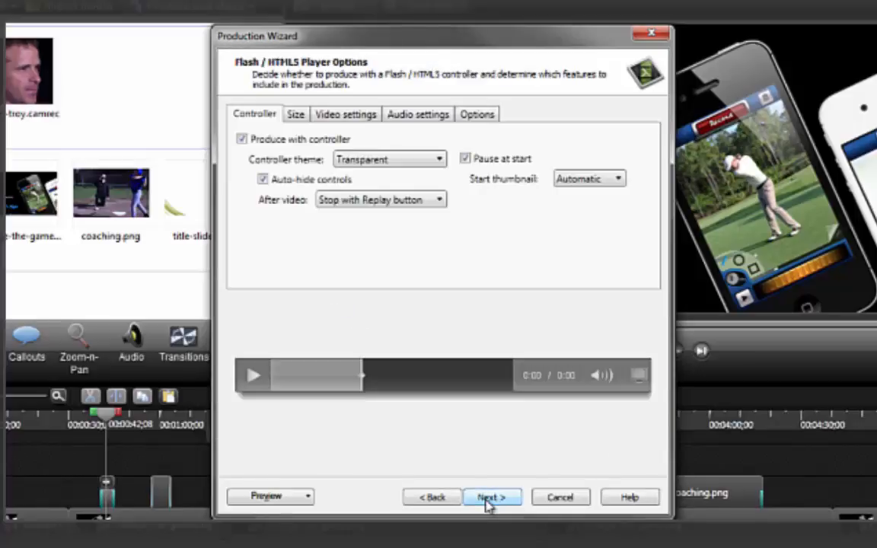
pyautogui.click(476, 118)
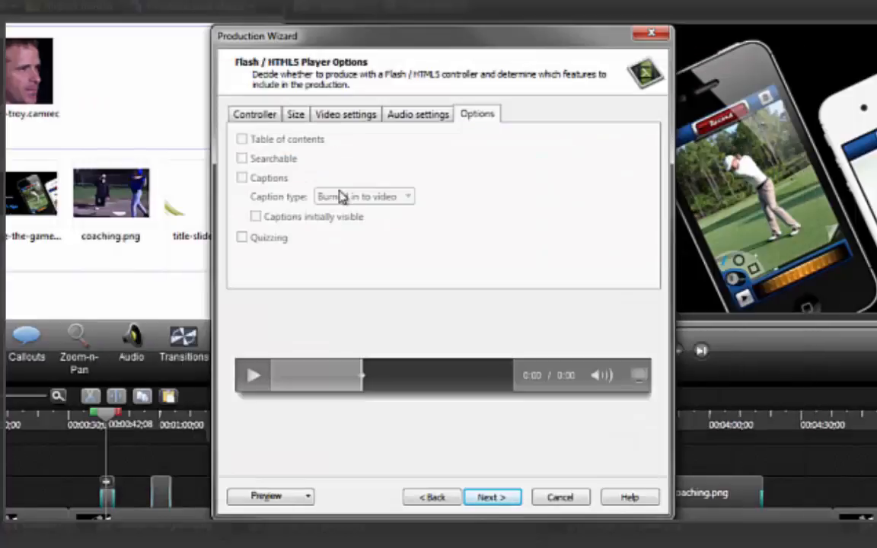
pyautogui.click(539, 497)
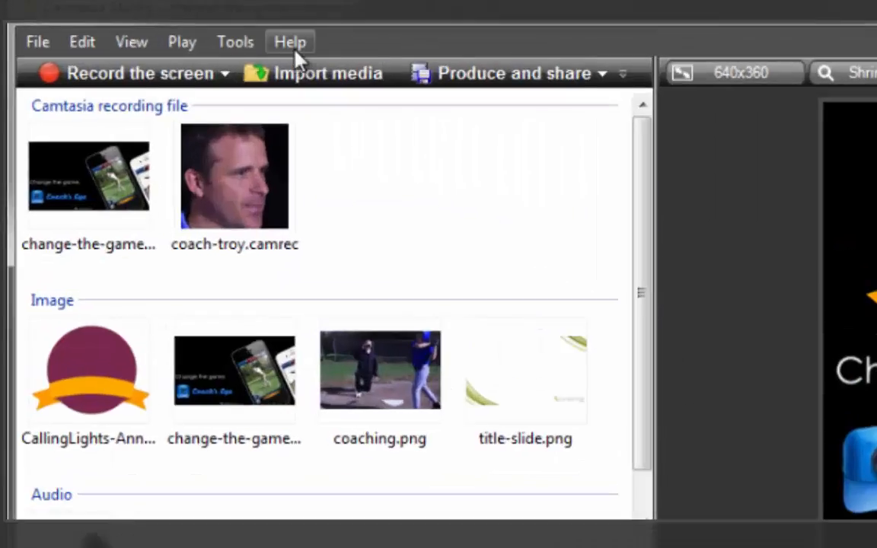
# - Open the Help menu to look at the available tutorials and support options
pyautogui.click(289, 43)
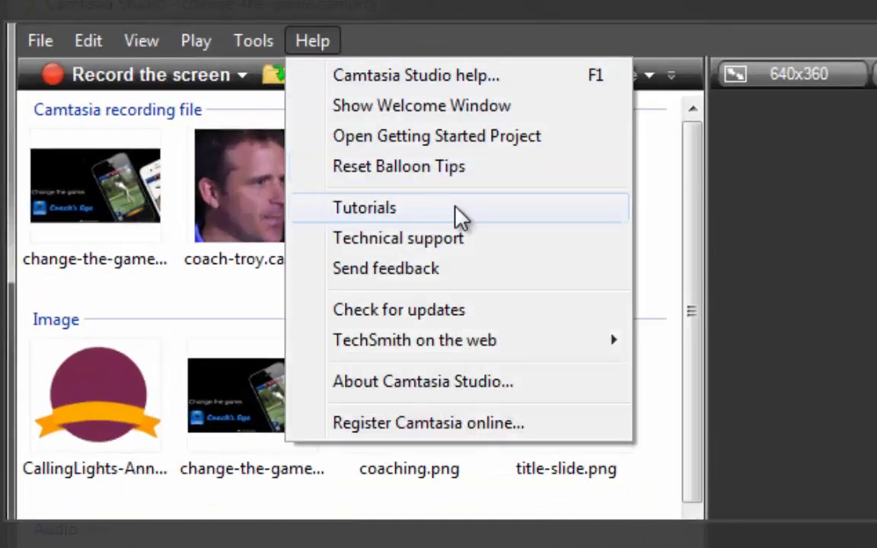